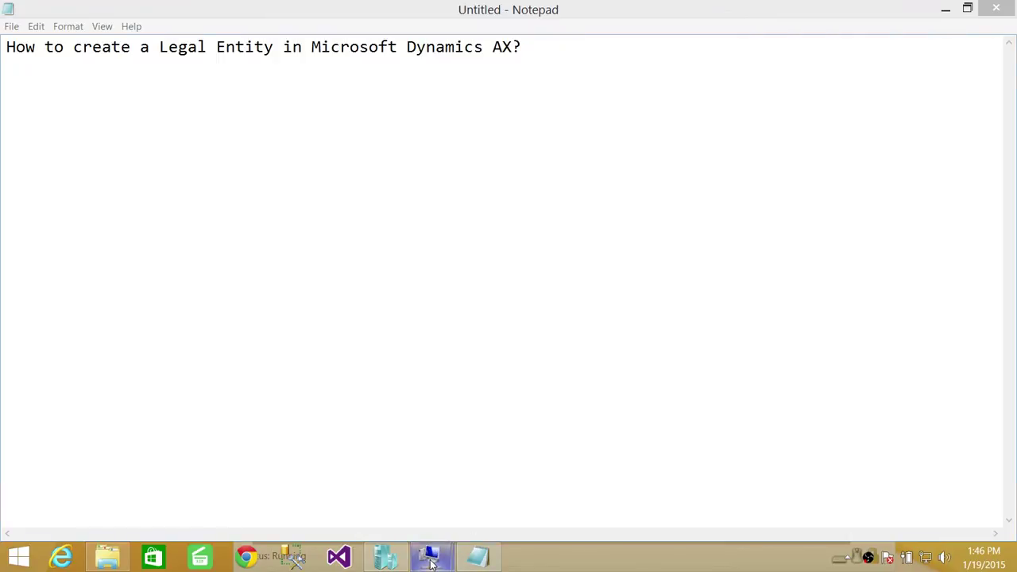
# - Launch Dynamics AX 2012 as administrator inside the VM and sign in with the account password
pyautogui.moveTo(431, 556)
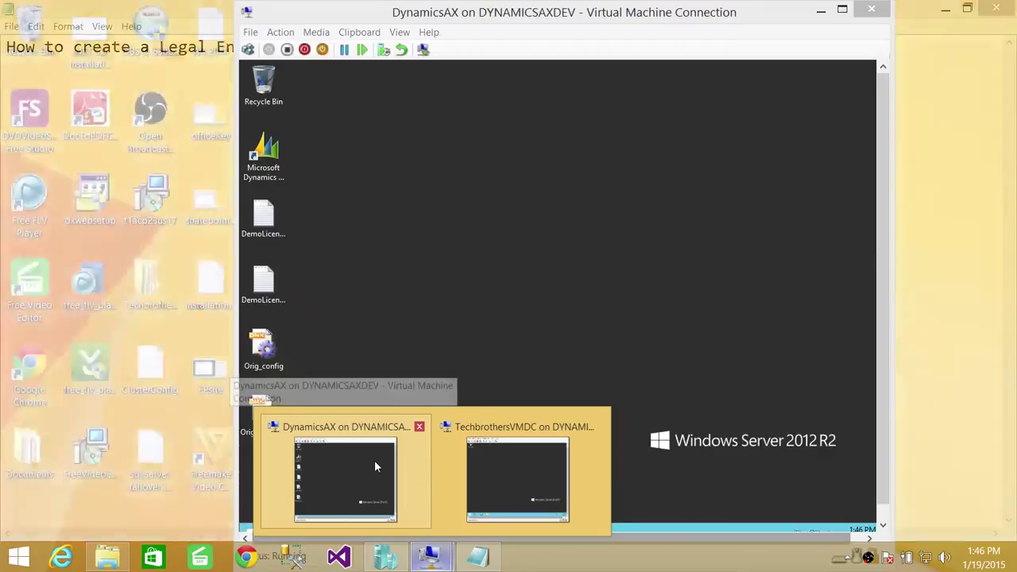
pyautogui.click(374, 460)
pyautogui.click(287, 163)
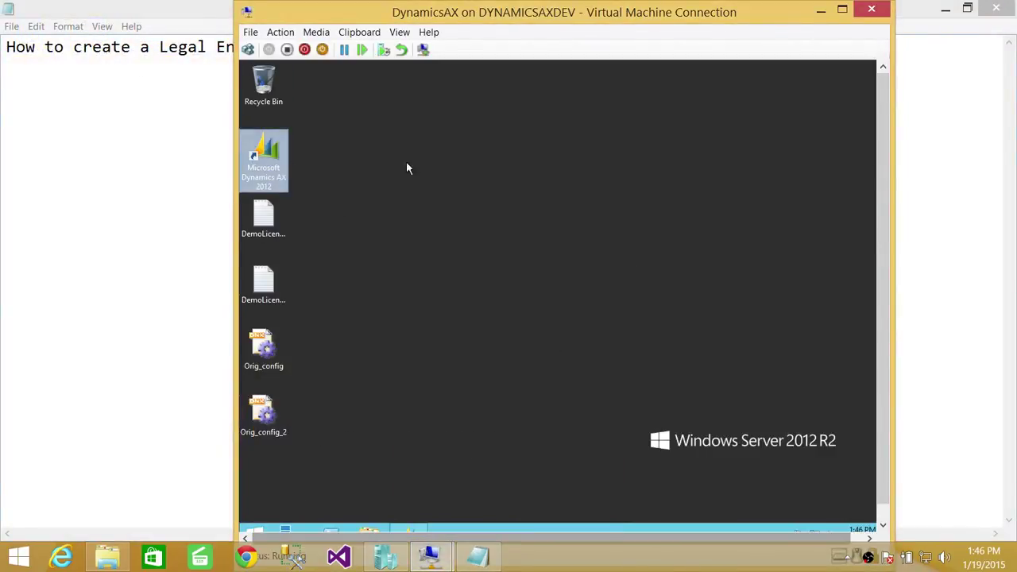
pyautogui.rightClick(286, 155)
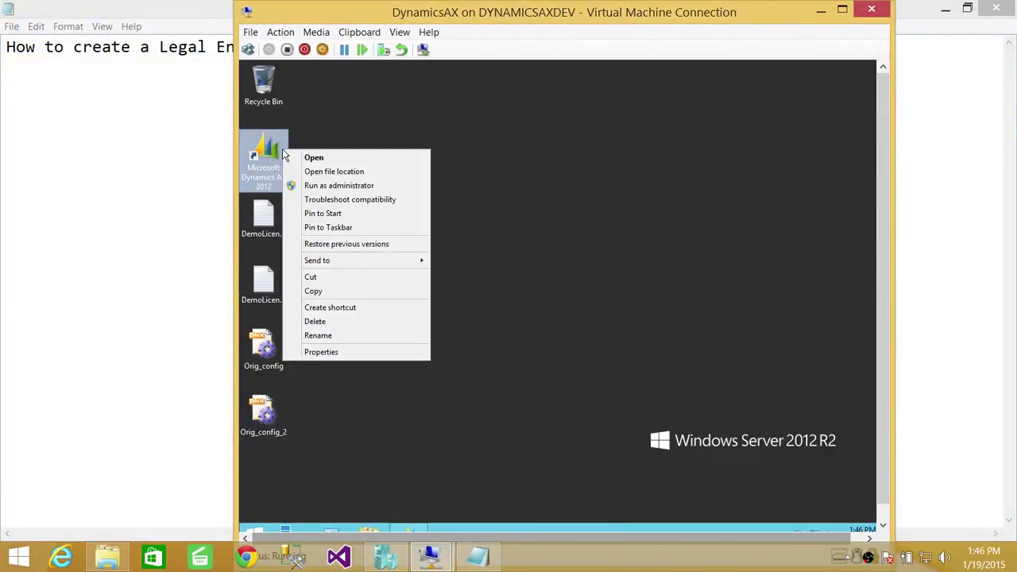
pyautogui.click(354, 186)
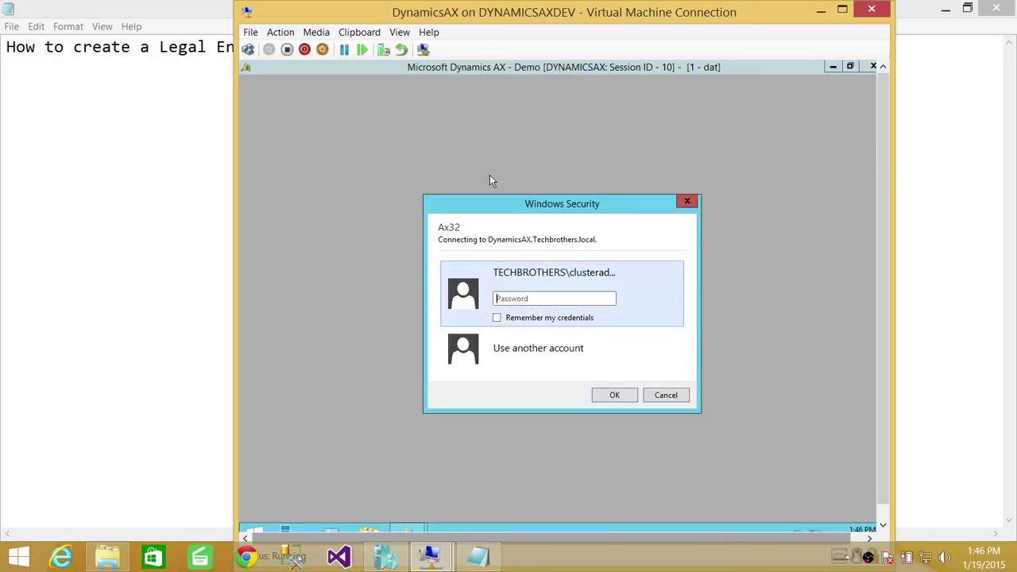
pyautogui.write('*********')
pyautogui.press('Return')
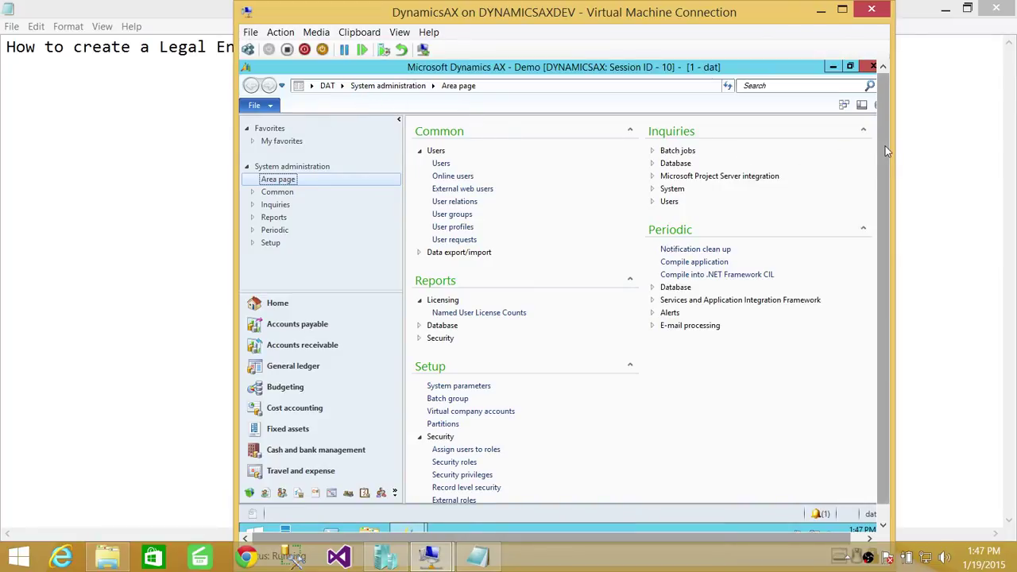
# - Switch to the Organization administration module and open Setup > Organization > Legal entities
pyautogui.scroll(-1, 881, 197)
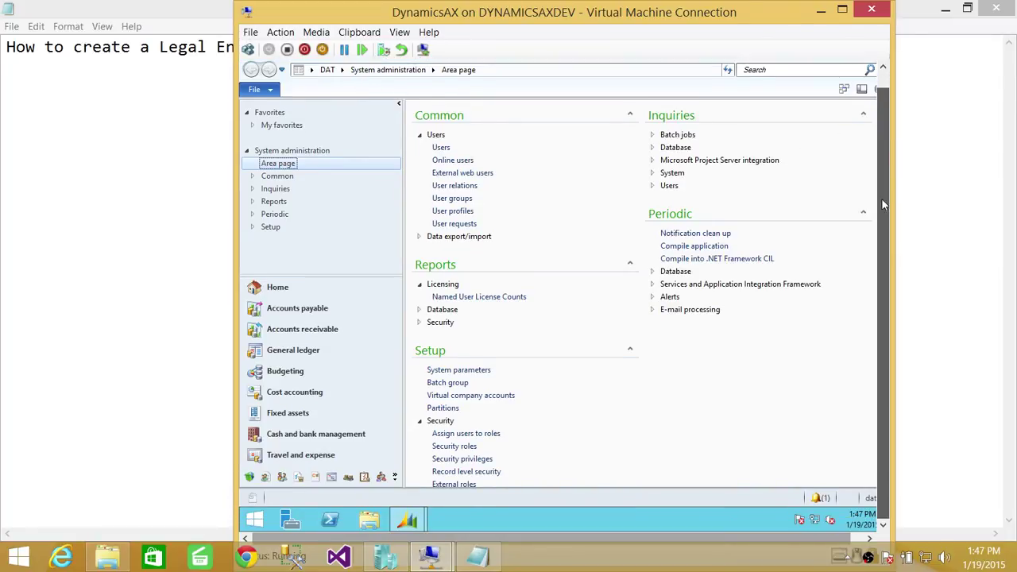
pyautogui.click(395, 476)
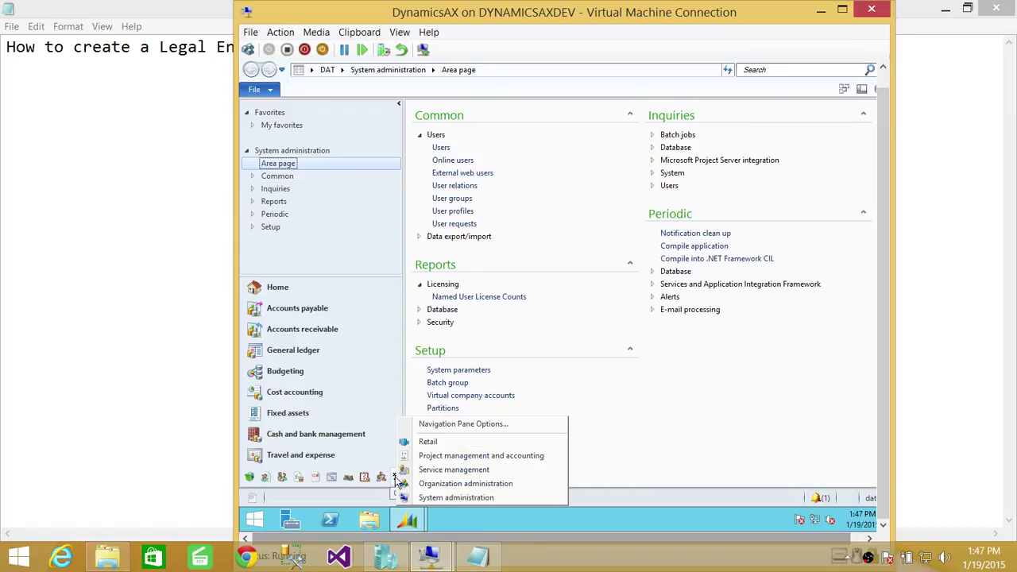
pyautogui.click(457, 484)
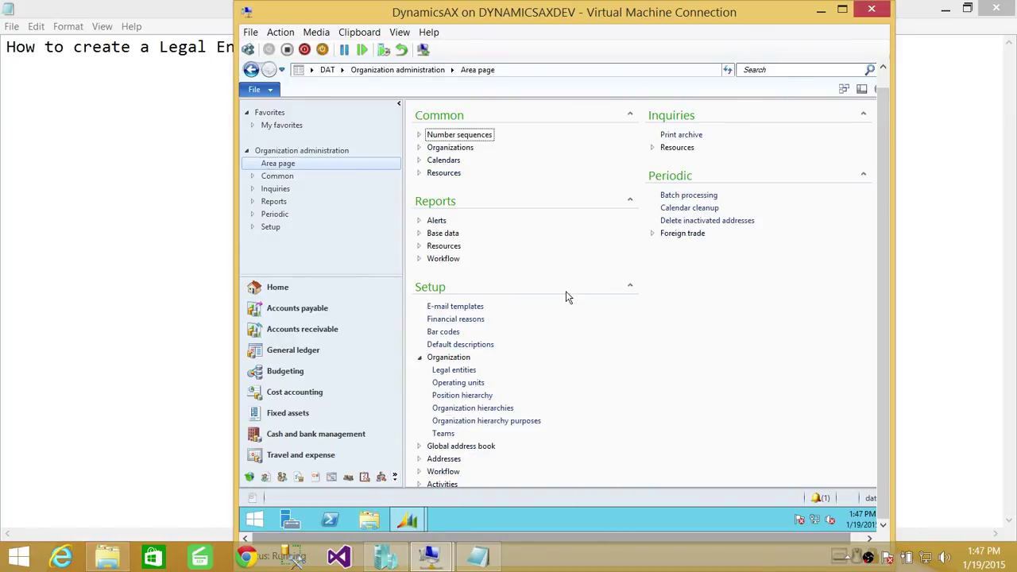
pyautogui.click(465, 373)
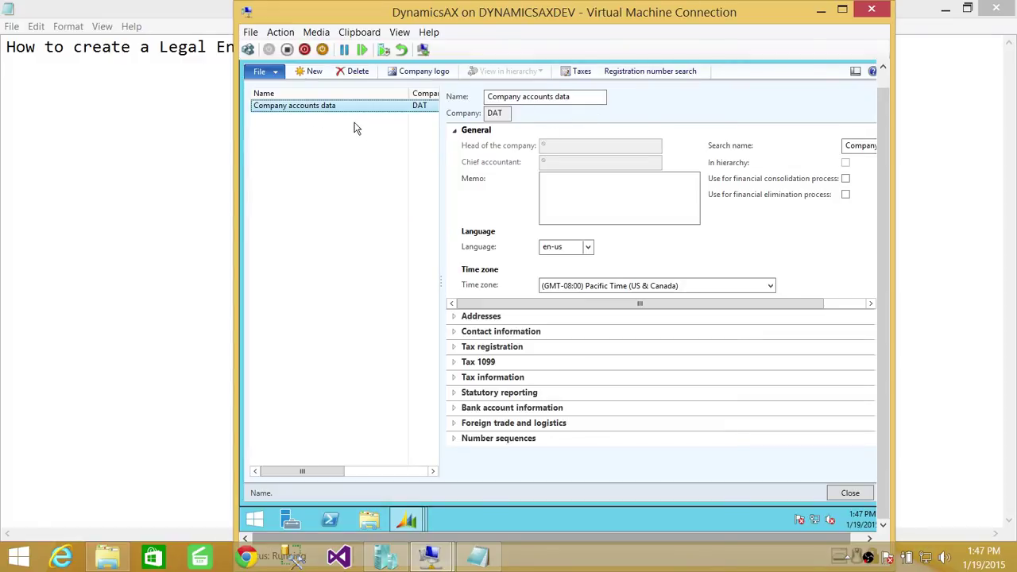
# - Start a new legal entity named 'Techbrothers' with company code TCB
pyautogui.click(309, 71)
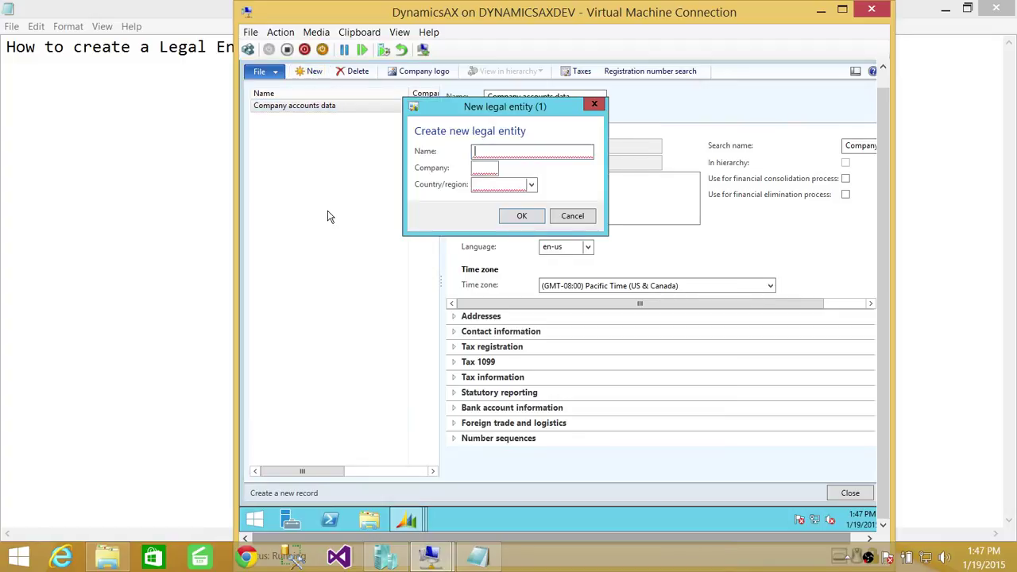
pyautogui.write('Techb')
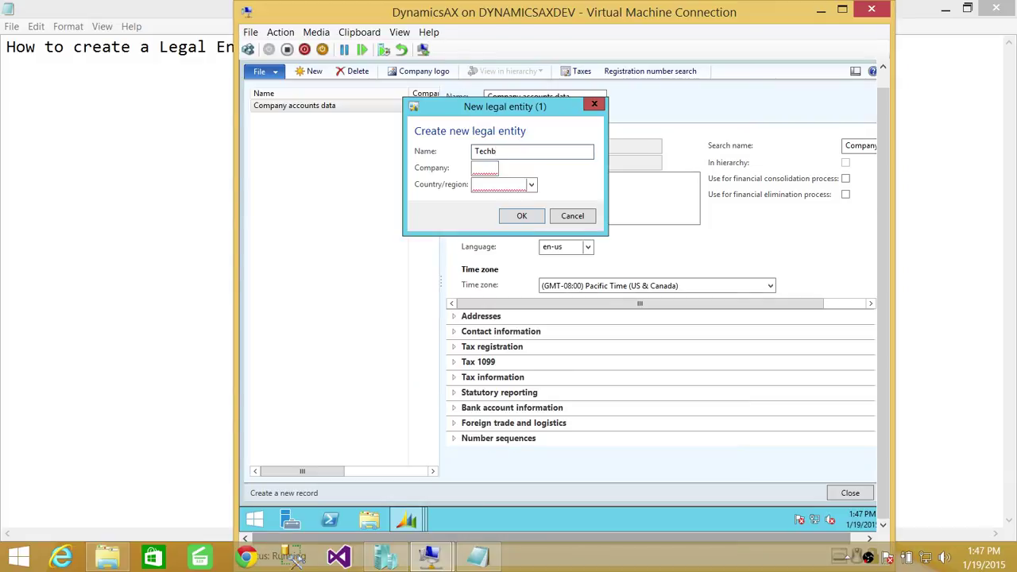
pyautogui.write('rothers')
pyautogui.click(486, 167)
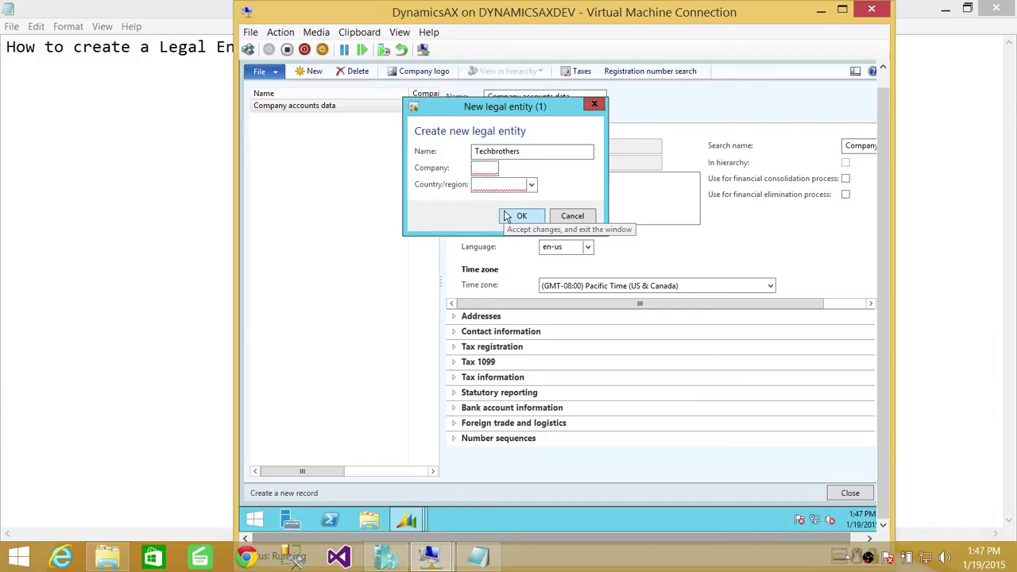
pyautogui.write('TB')
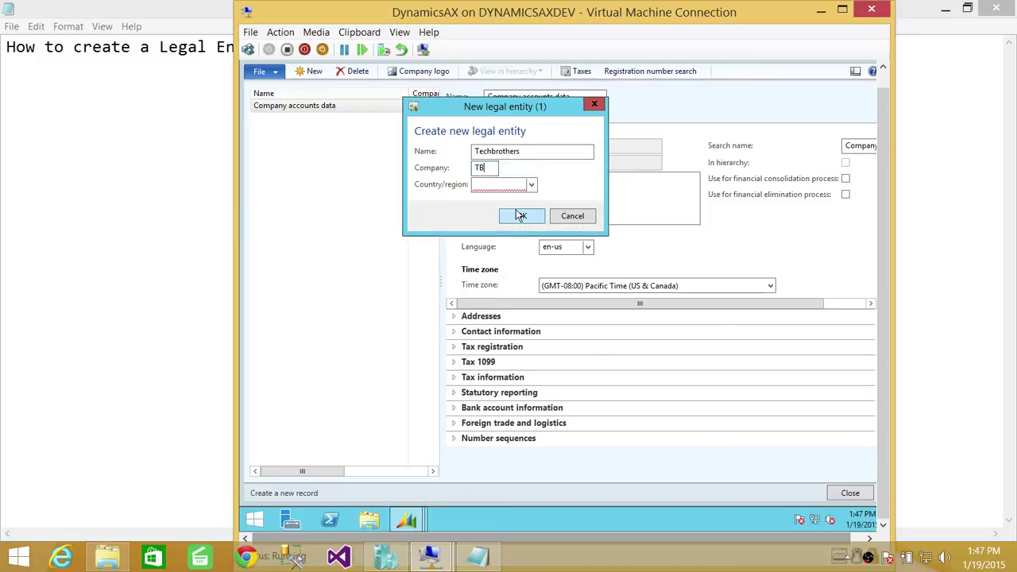
pyautogui.press('BackSpace')
pyautogui.write('C')
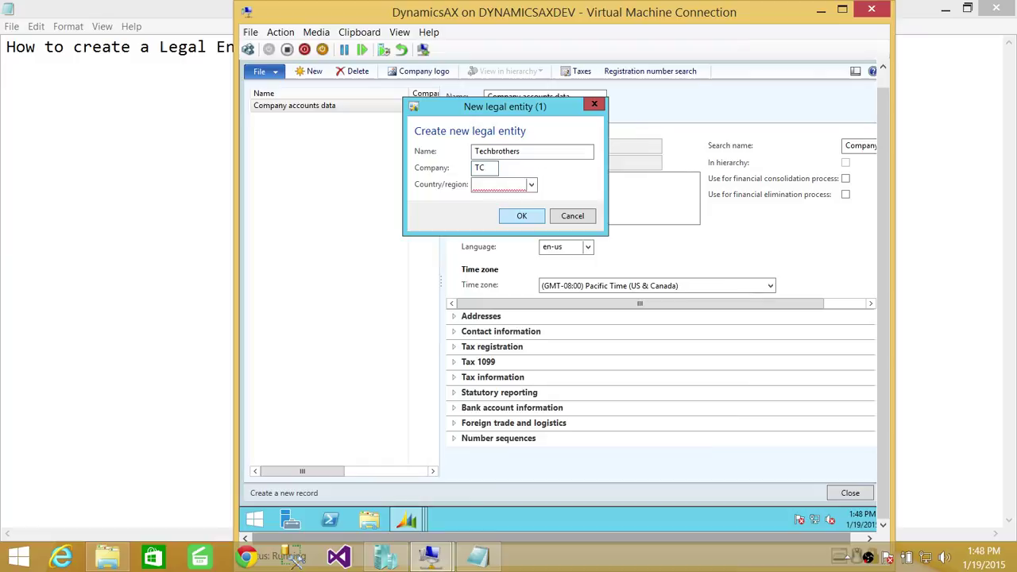
# - Choose USA as the country/region and confirm creating the Techbrothers entity
pyautogui.click(504, 184)
pyautogui.write('en-uSA')
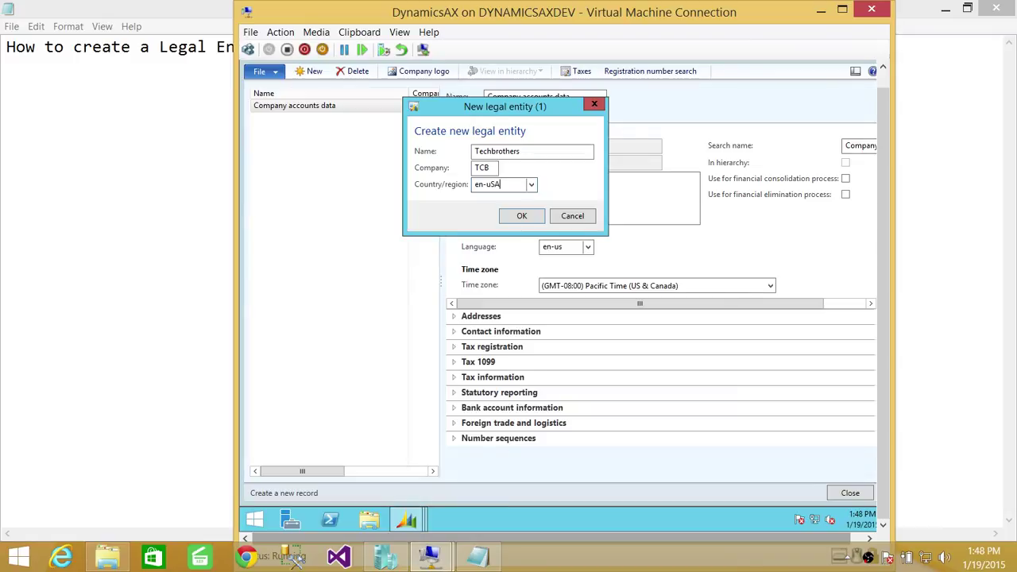
pyautogui.click(530, 185)
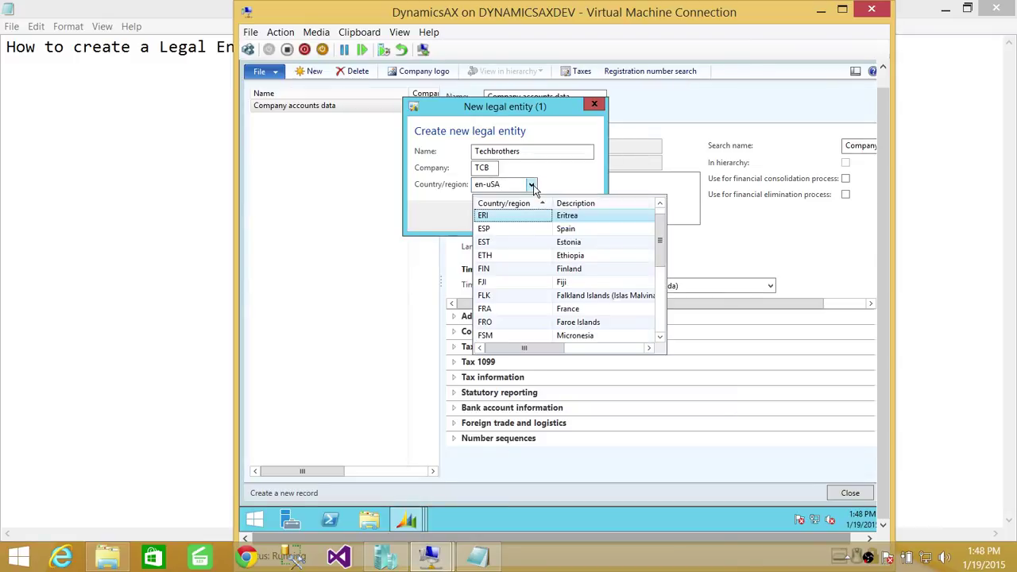
pyautogui.scroll(-1, 660, 235)
pyautogui.click(658, 307)
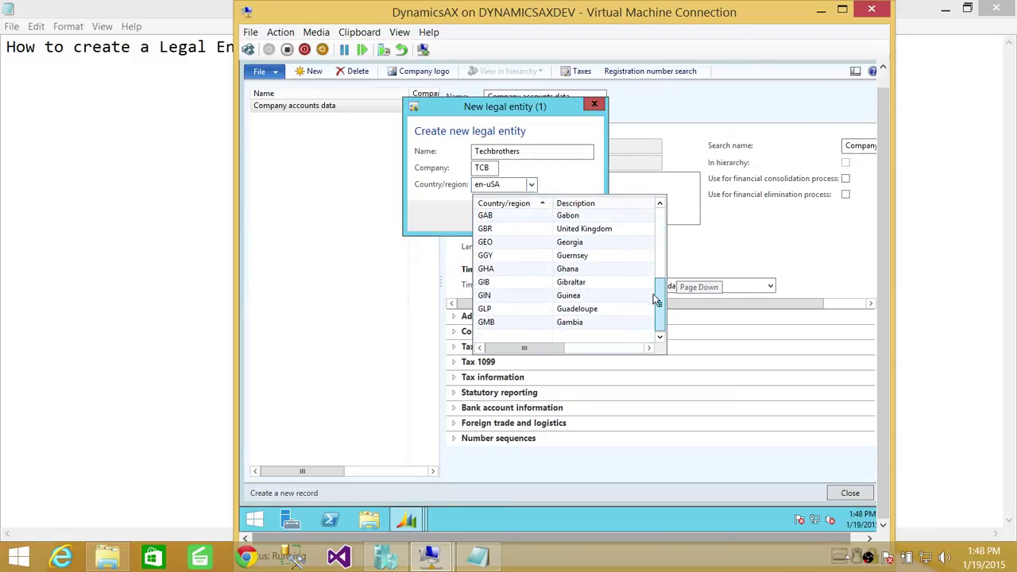
pyautogui.moveTo(658, 307); pyautogui.dragTo(659, 327)
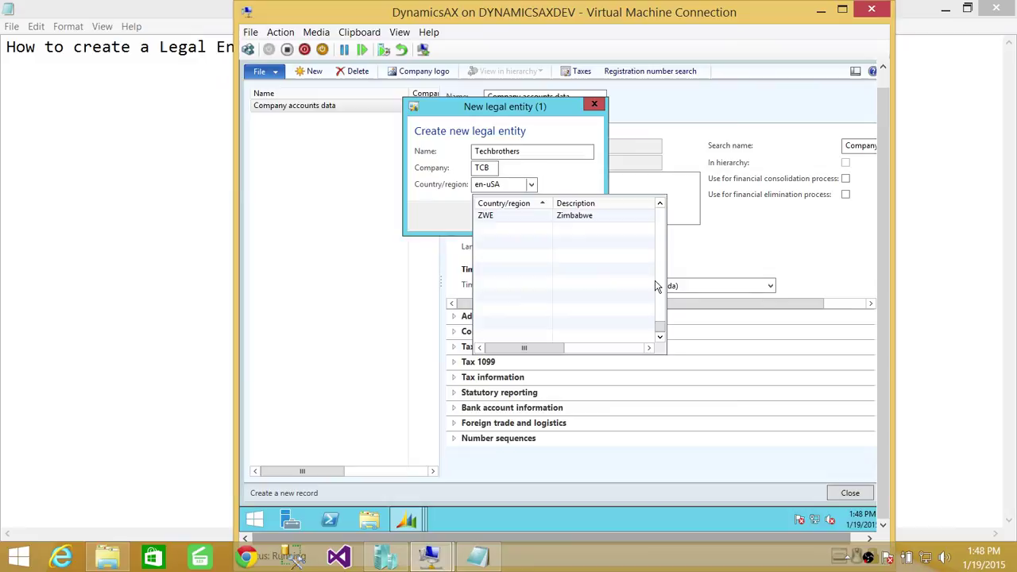
pyautogui.scroll(3, 656, 286)
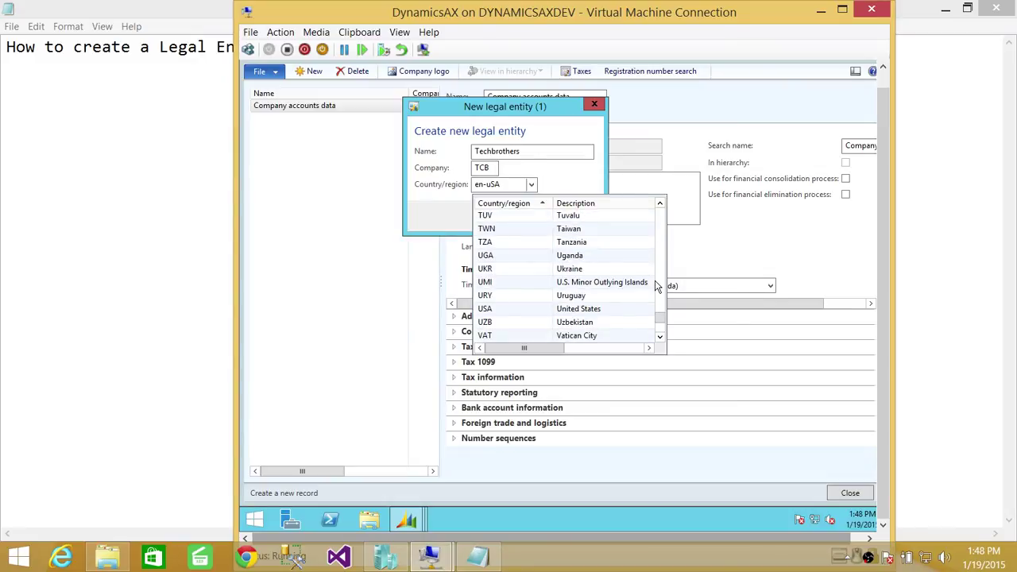
pyautogui.click(575, 309)
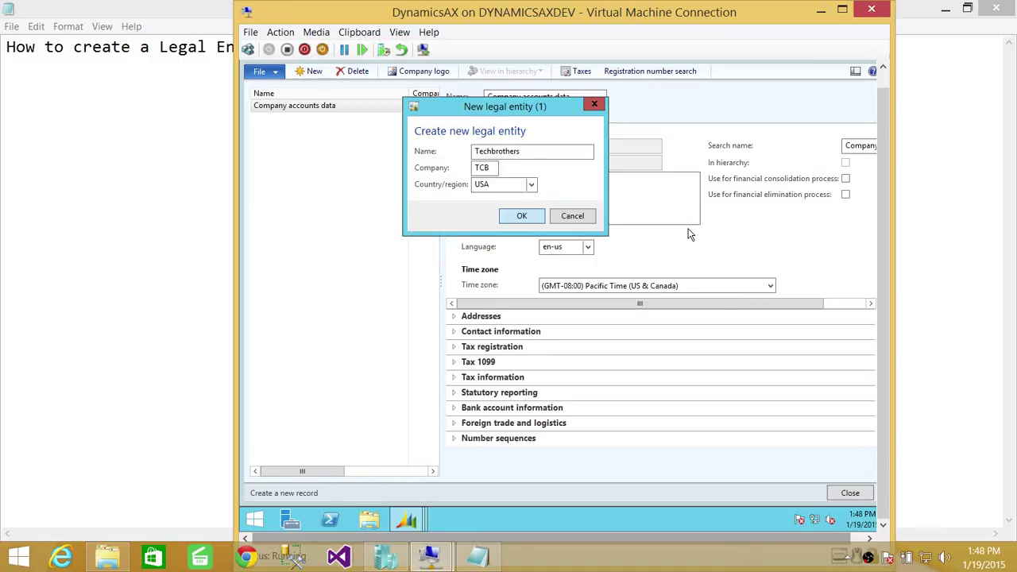
pyautogui.press('Return')
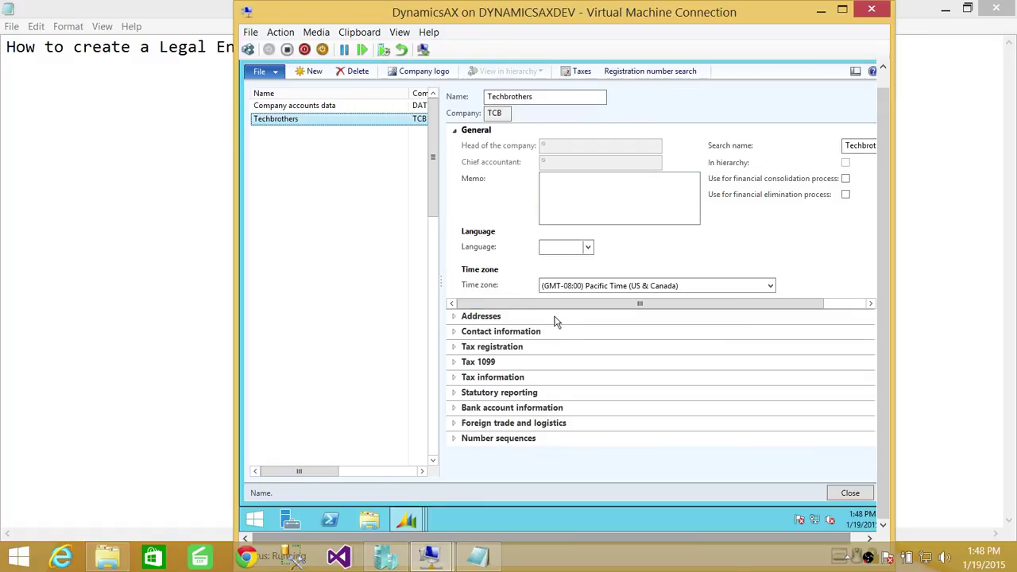
# - Set the Techbrothers entity's language to en-us (English (United States))
pyautogui.click(588, 247)
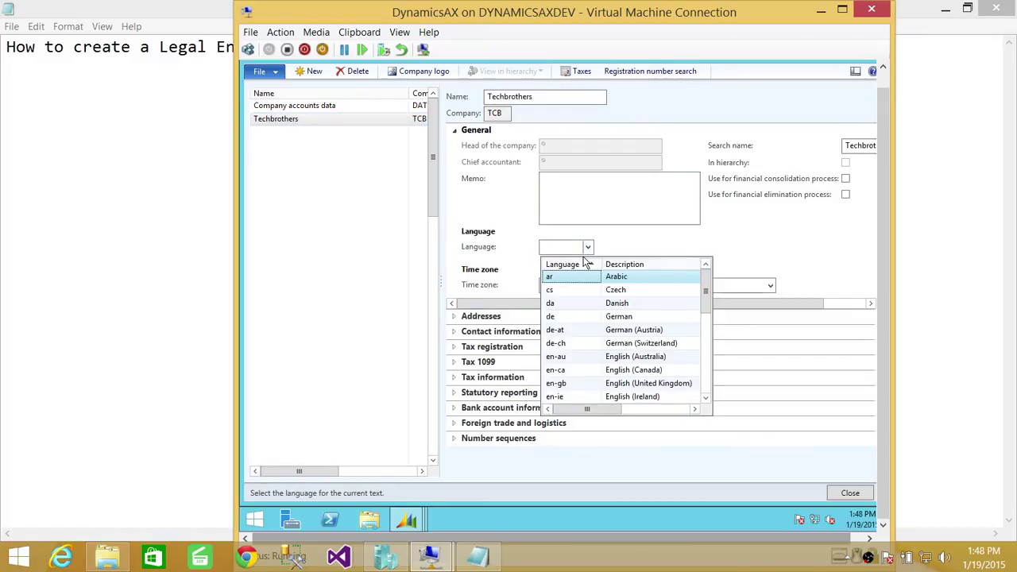
pyautogui.moveTo(705, 293); pyautogui.dragTo(706, 327)
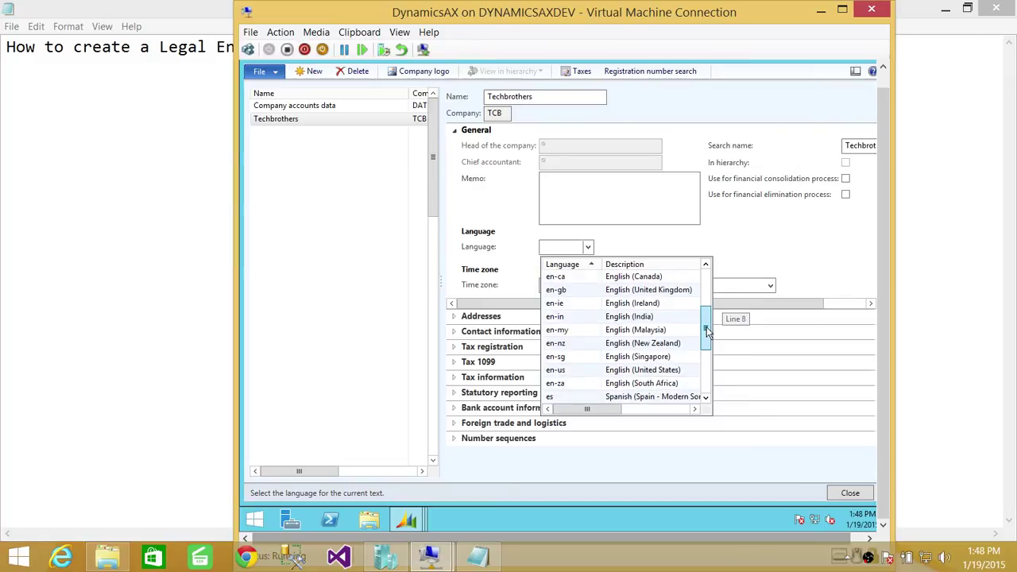
pyautogui.click(647, 371)
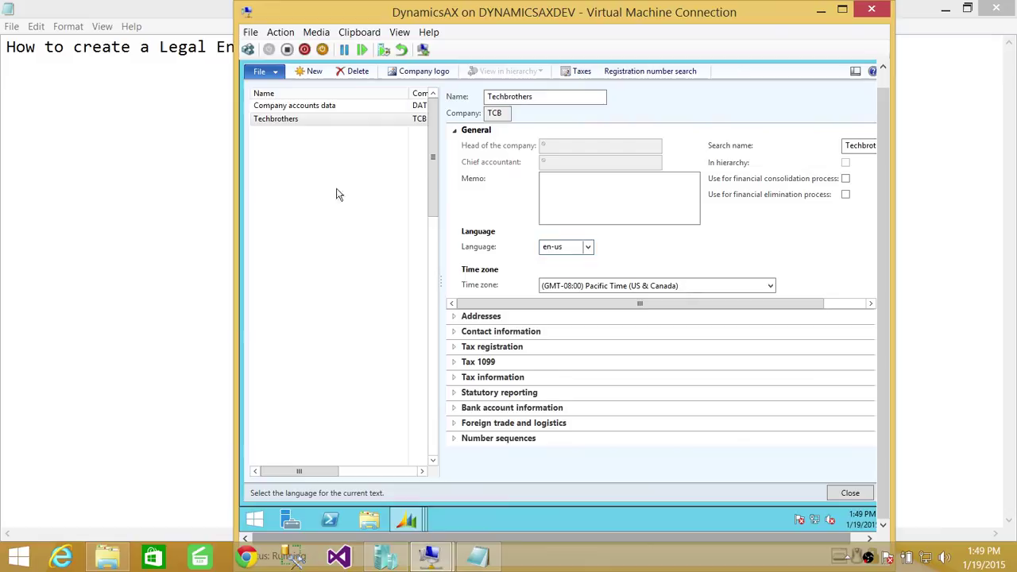
# - Save the Techbrothers record, close Legal entities, then reopen it and select the TCB row
pyautogui.click(273, 74)
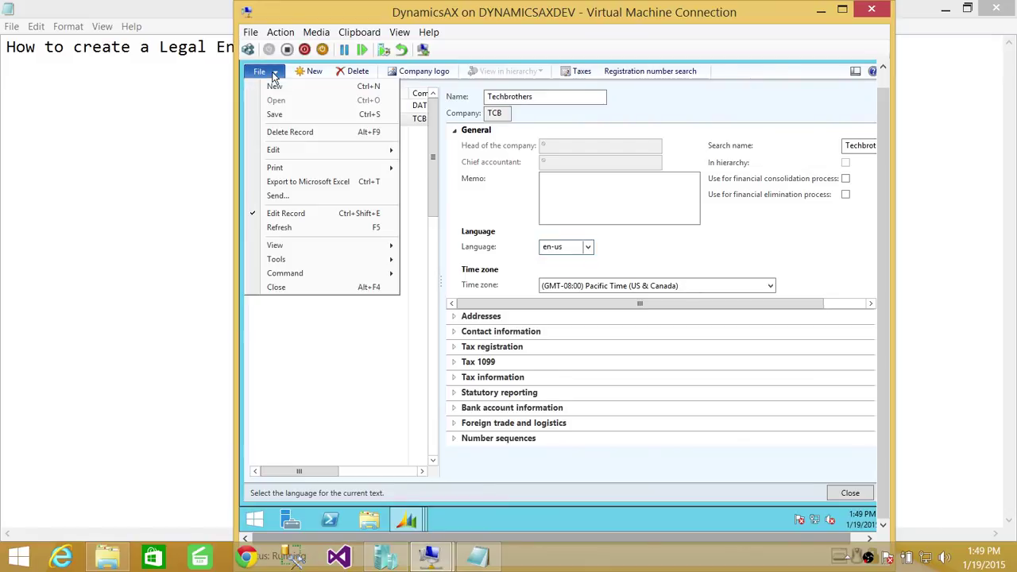
pyautogui.click(285, 114)
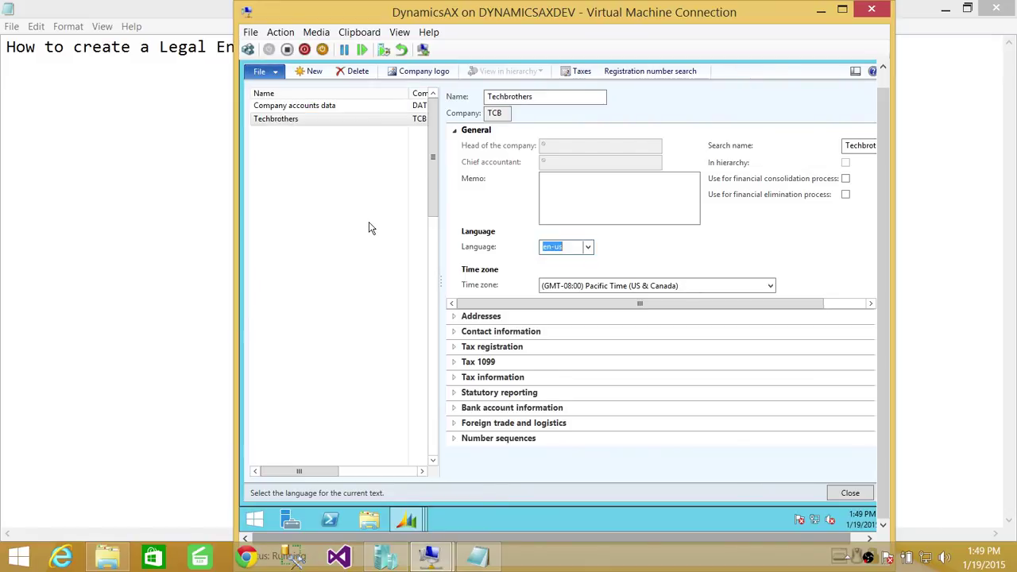
pyautogui.click(847, 492)
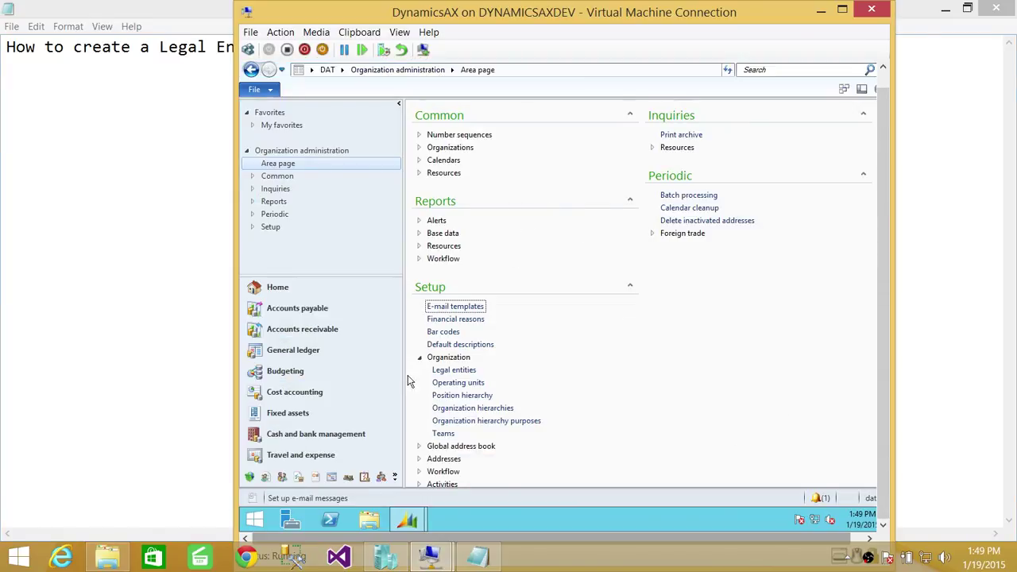
pyautogui.click(454, 370)
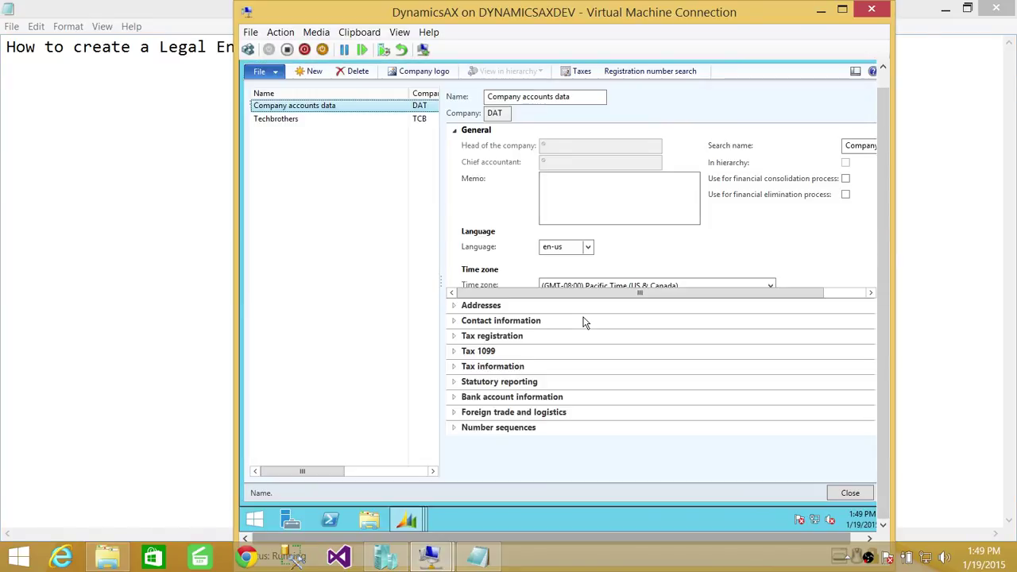
pyautogui.click(270, 120)
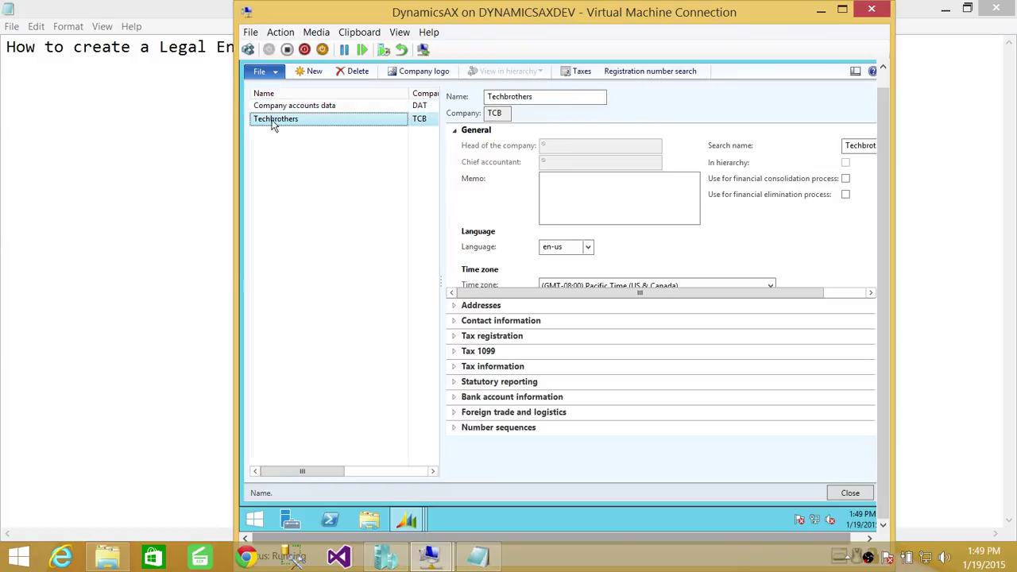